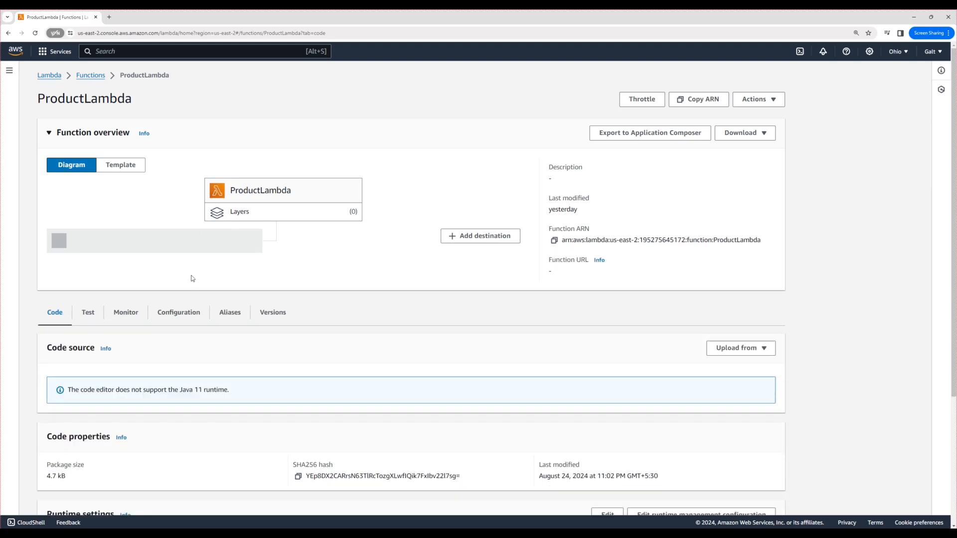
- Show the ProductLambda function's Configuration with its execution role and resource summary
left_click(184, 315)
scroll(332, 375, "down", 1)
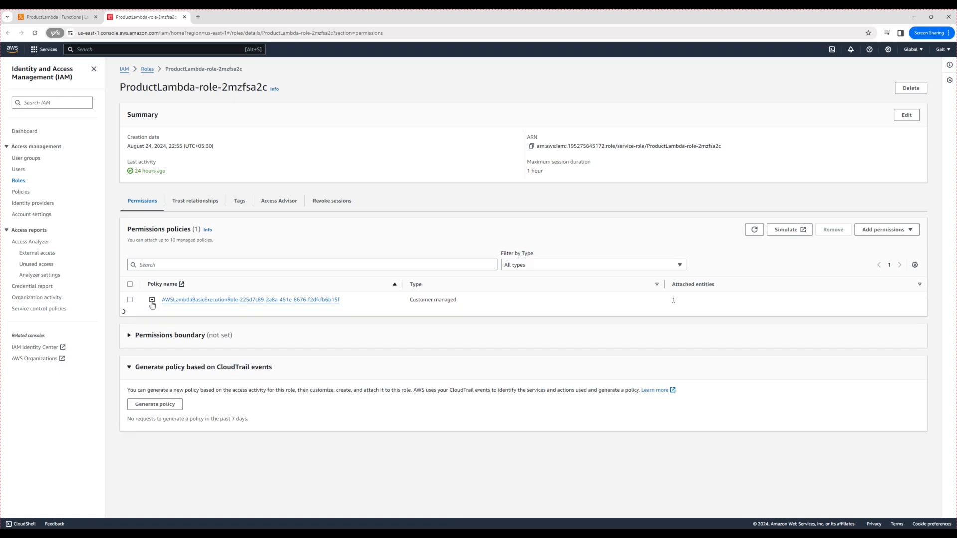
- Highlight the CreateLogGroup and log stream/event statements in the policy JSON, then clear the selection
left_click_drag(175, 360, 296, 371)
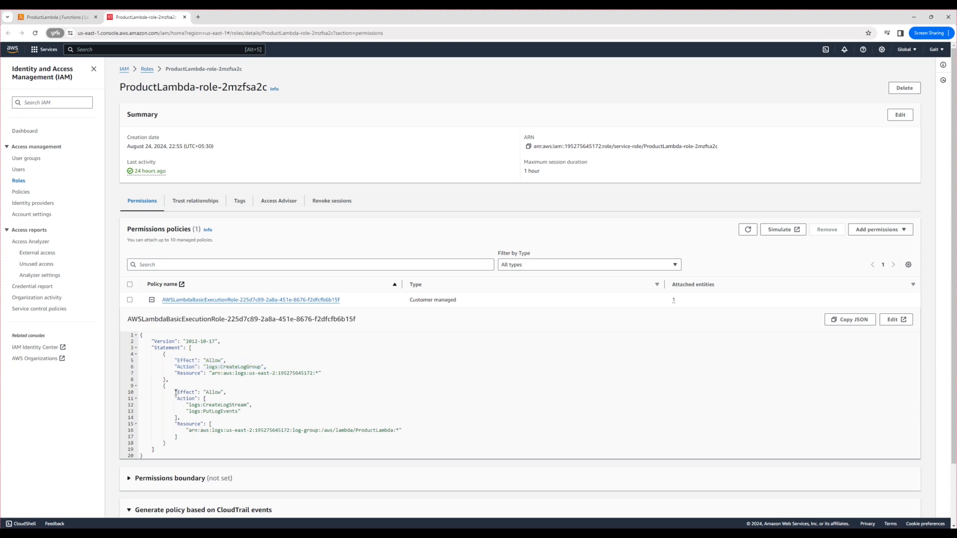
left_click_drag(175, 392, 272, 426)
left_click(221, 412)
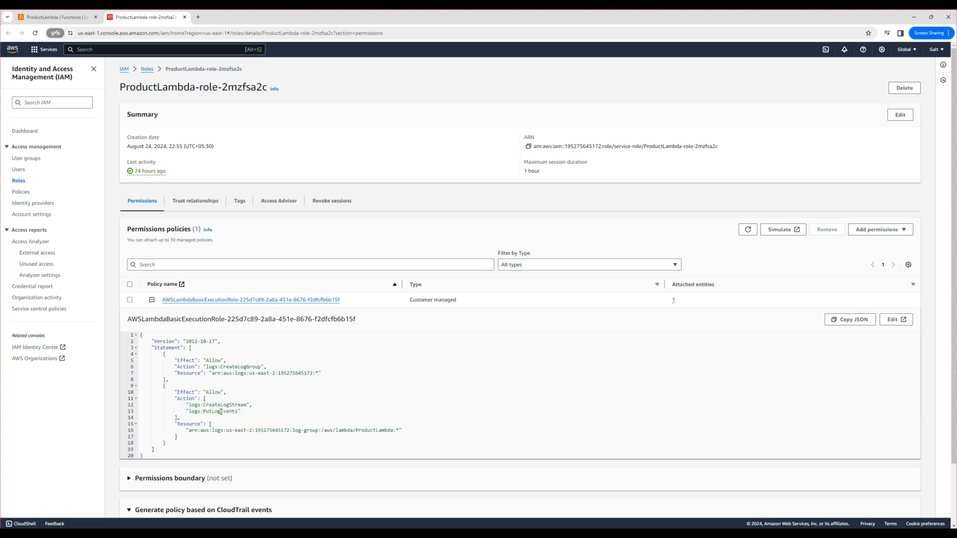